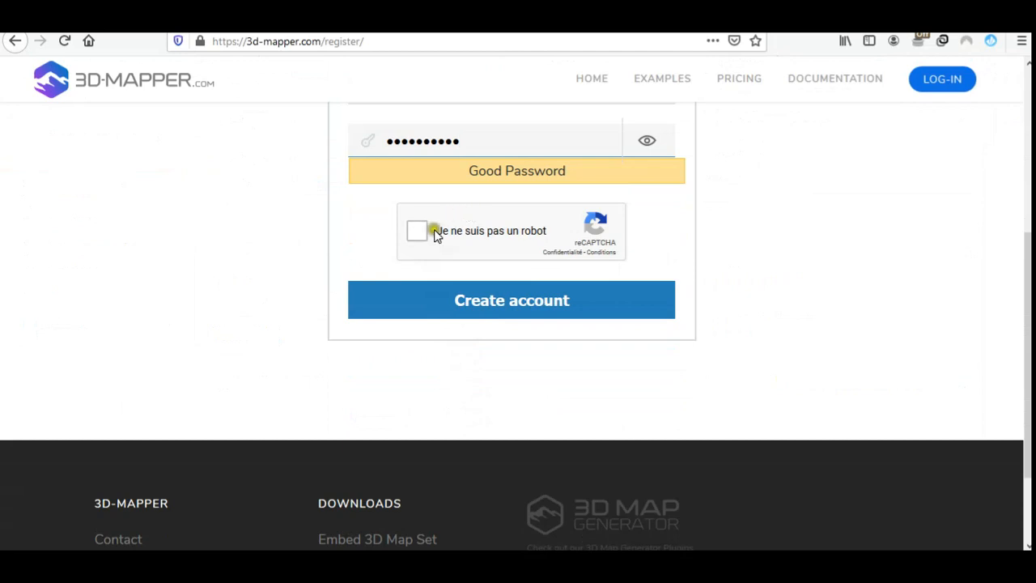
# - Complete the reCAPTCHA check on the registration form by selecting and validating the four images showing mountains or hills
pyautogui.click(423, 379)
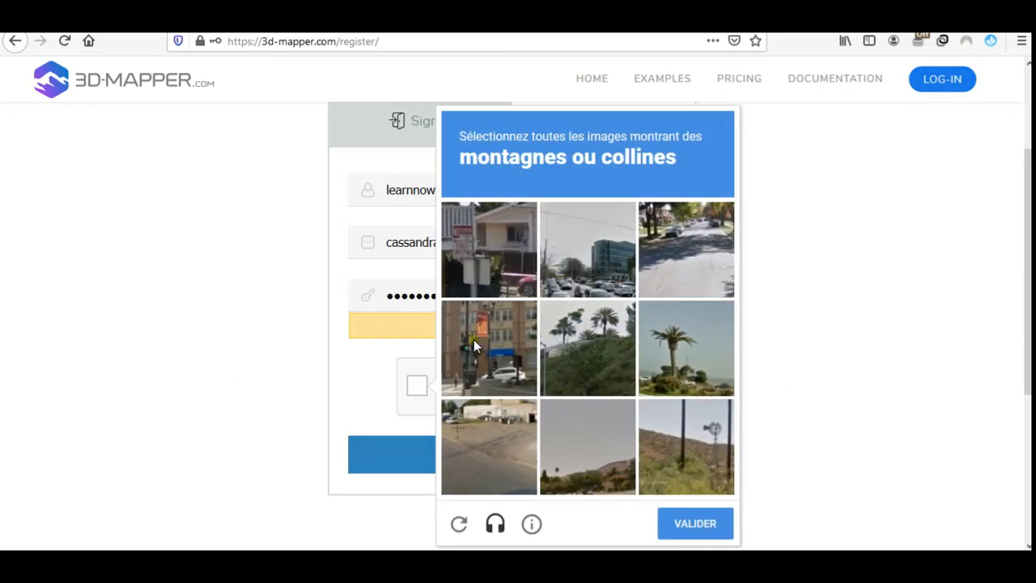
pyautogui.click(686, 348)
pyautogui.click(587, 348)
pyautogui.click(579, 428)
pyautogui.click(685, 453)
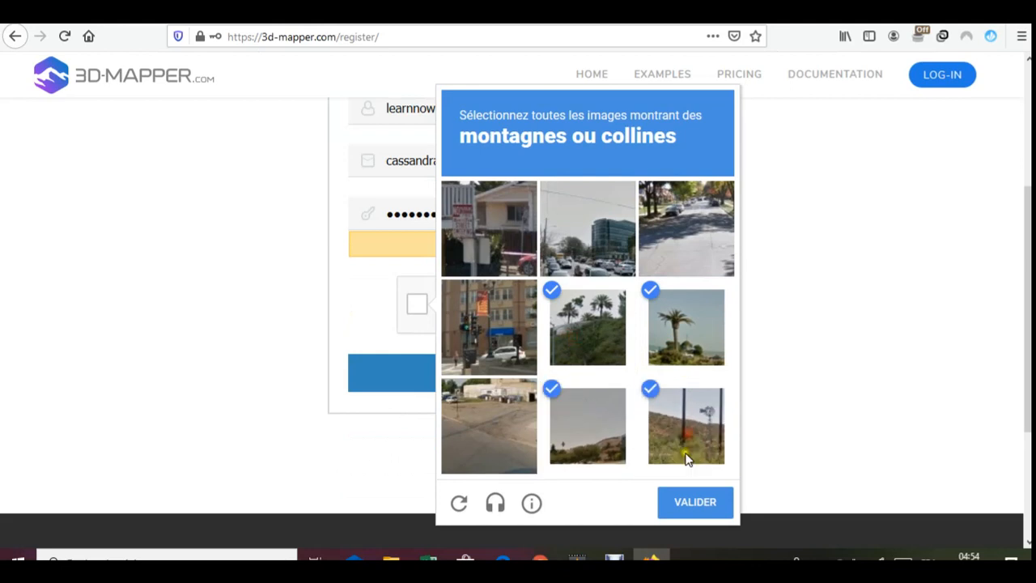
pyautogui.click(698, 501)
pyautogui.scroll(-1, 451, 340)
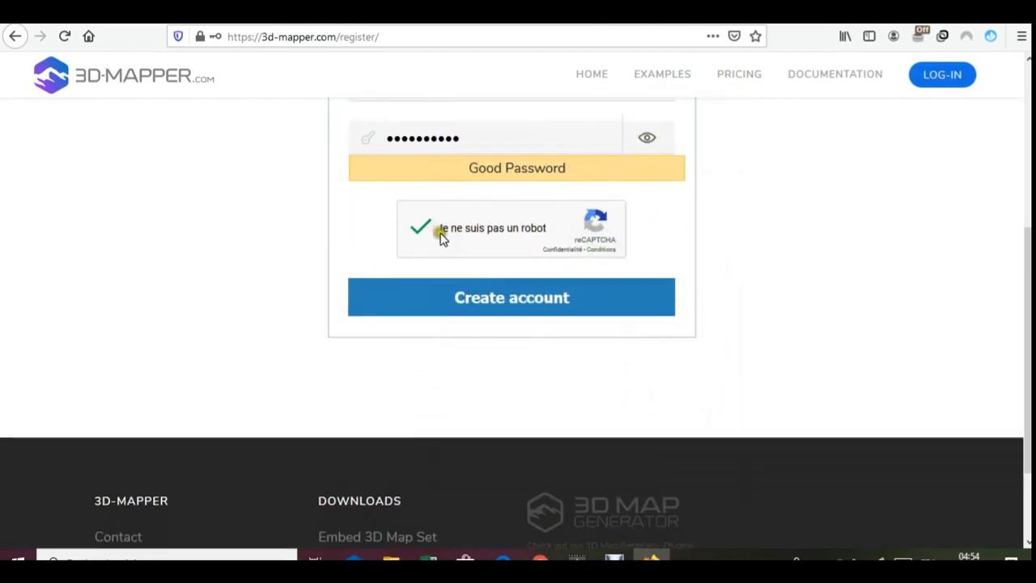
pyautogui.scroll(4, 439, 233)
pyautogui.scroll(-4, 469, 273)
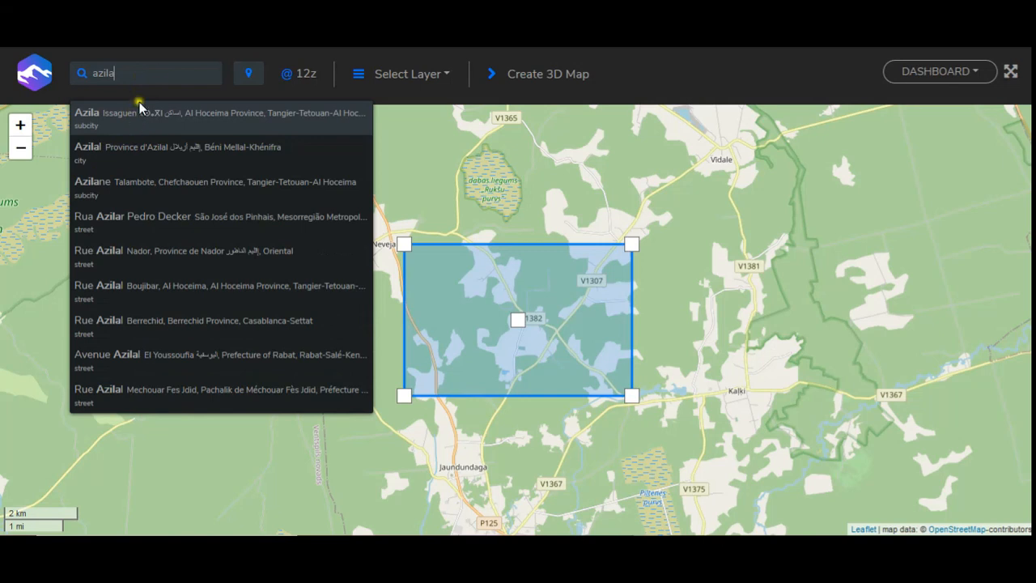
# - Search for Azilal, choose the city in Béni Mellal-Khénifra, and frame the area just north of the town at zoom 14
pyautogui.write('l')
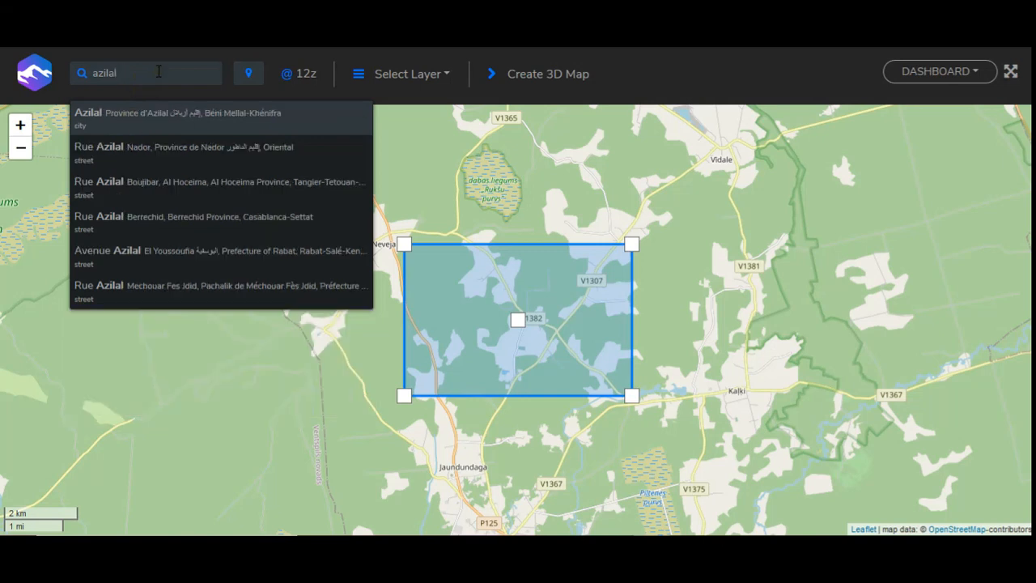
pyautogui.click(146, 116)
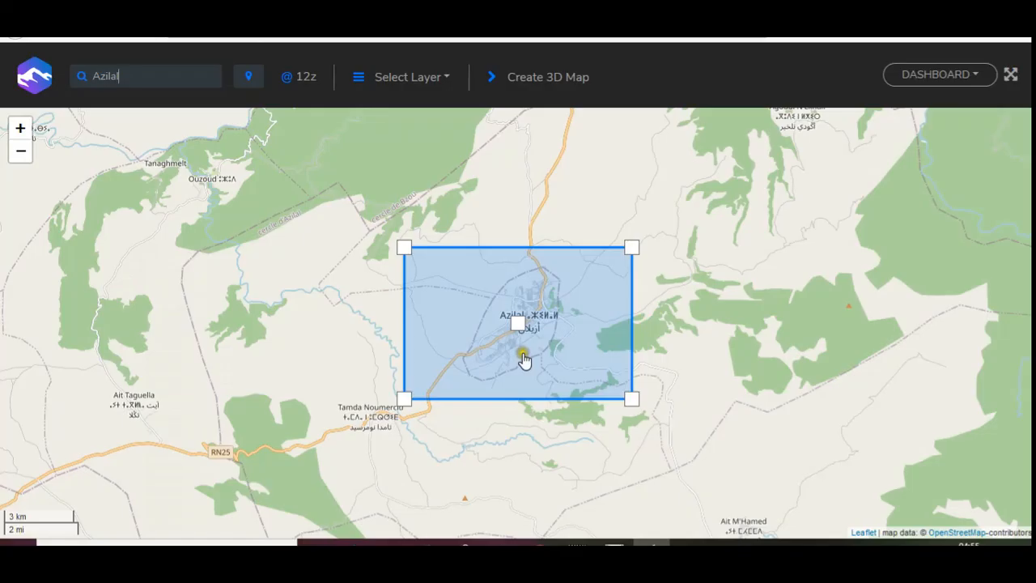
pyautogui.scroll(1, 525, 357)
pyautogui.scroll(1, 525, 357)
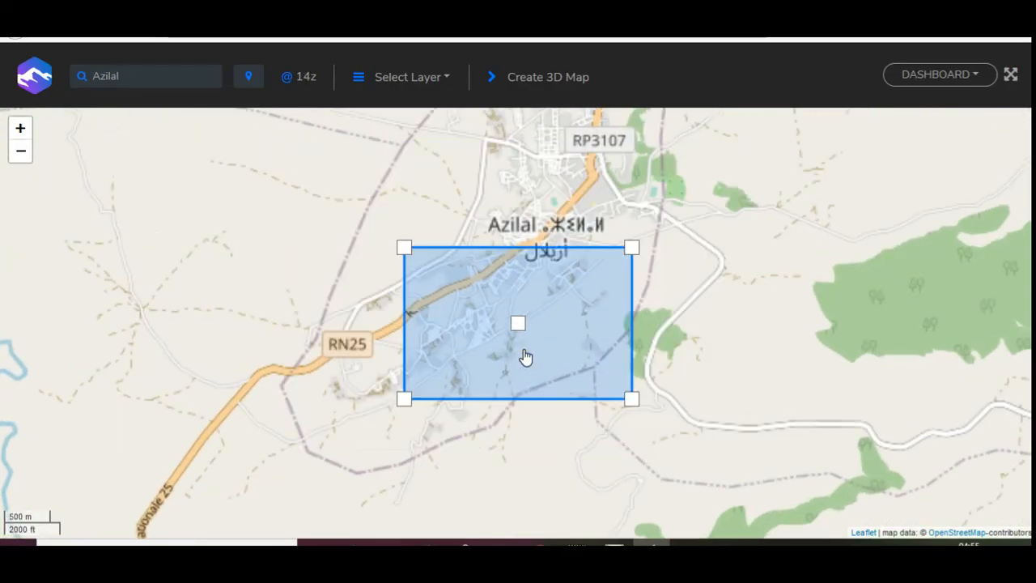
pyautogui.moveTo(547, 334); pyautogui.dragTo(497, 396)
pyautogui.moveTo(516, 316); pyautogui.dragTo(577, 357)
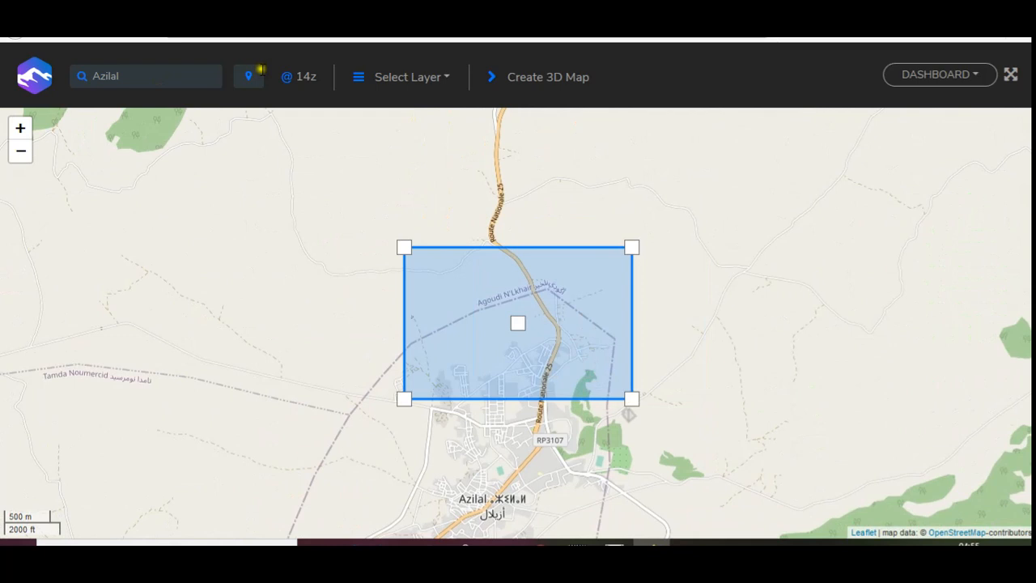
# - Switch the map layer to Open Topo Map and frame the green mountain area northwest of Azilal at zoom 11
pyautogui.click(404, 144)
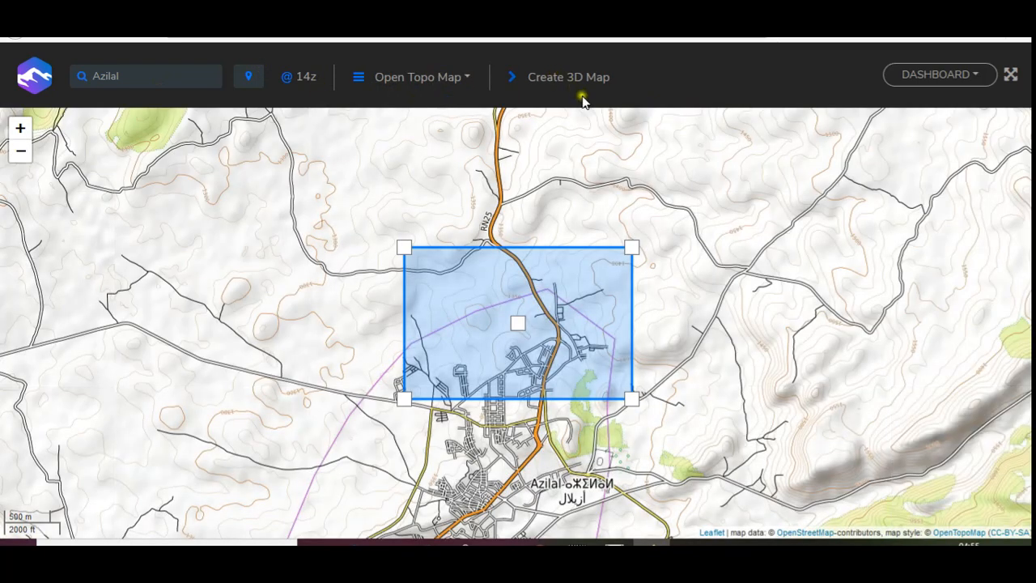
pyautogui.moveTo(628, 228); pyautogui.dragTo(640, 318)
pyautogui.scroll(-1, 576, 297)
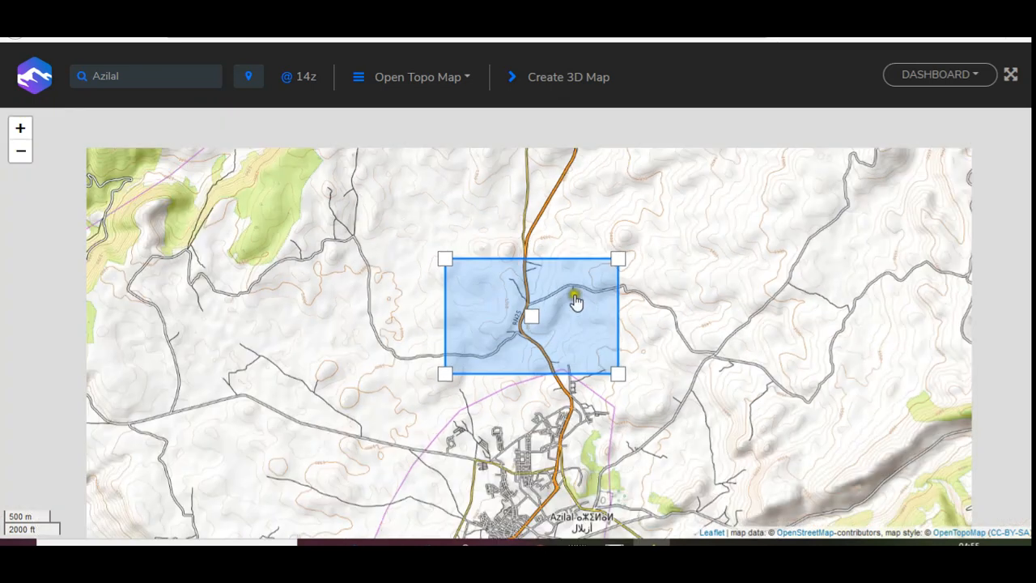
pyautogui.scroll(-2, 590, 293)
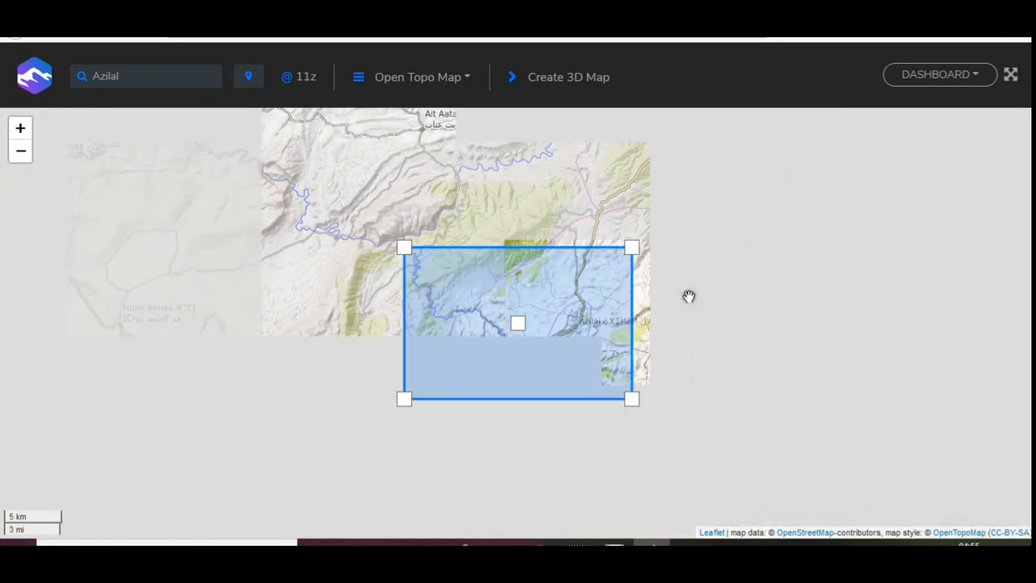
pyautogui.moveTo(702, 290); pyautogui.dragTo(582, 397)
pyautogui.moveTo(796, 286); pyautogui.dragTo(895, 310)
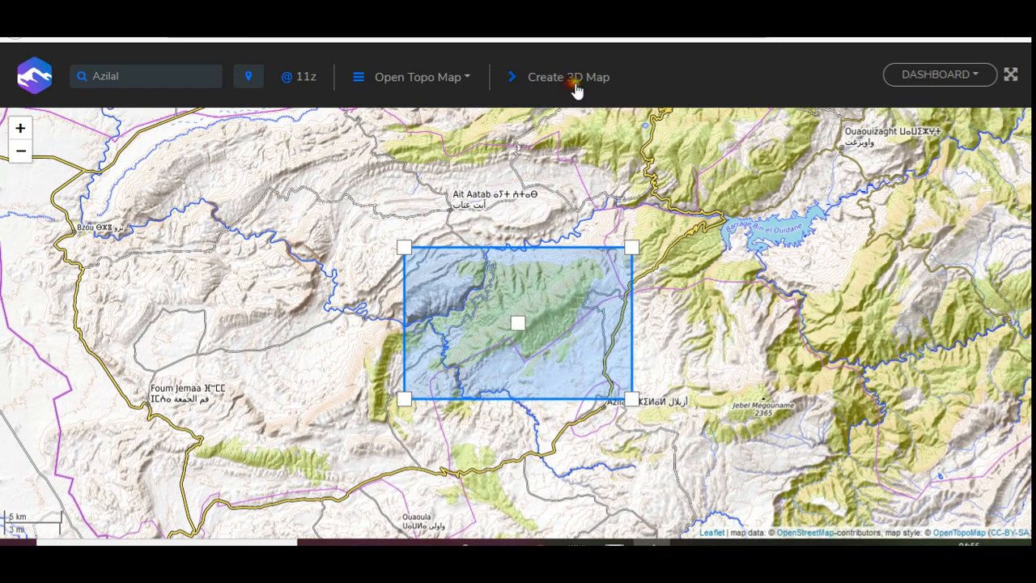
# - Create the 3D map of the framed area and set its rotation speed to 0.5
pyautogui.click(551, 71)
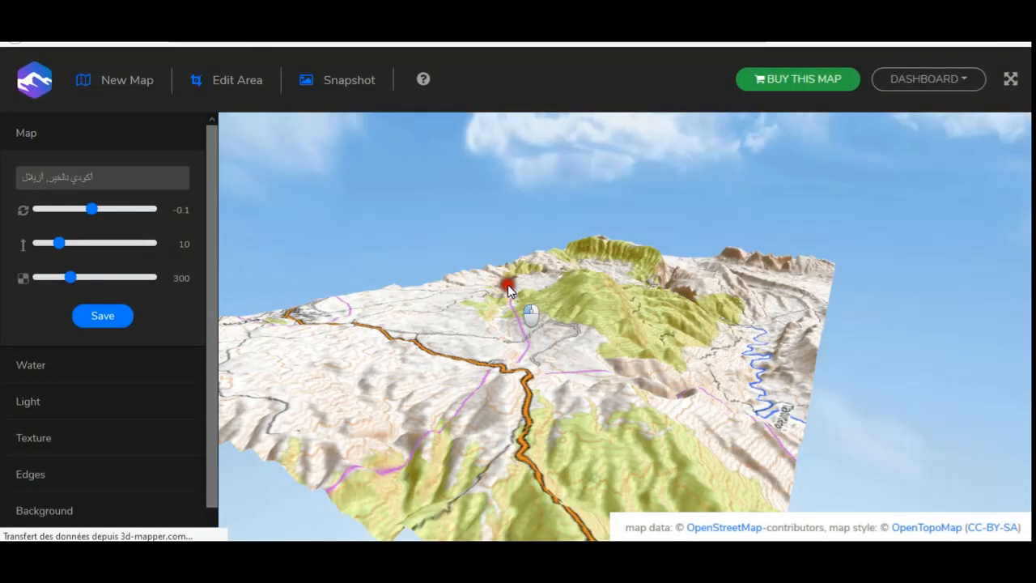
pyautogui.moveTo(508, 289)
pyautogui.mouseDown()
pyautogui.moveTo(588, 266)
pyautogui.moveTo(647, 323)
pyautogui.moveTo(586, 338)
pyautogui.mouseUp()
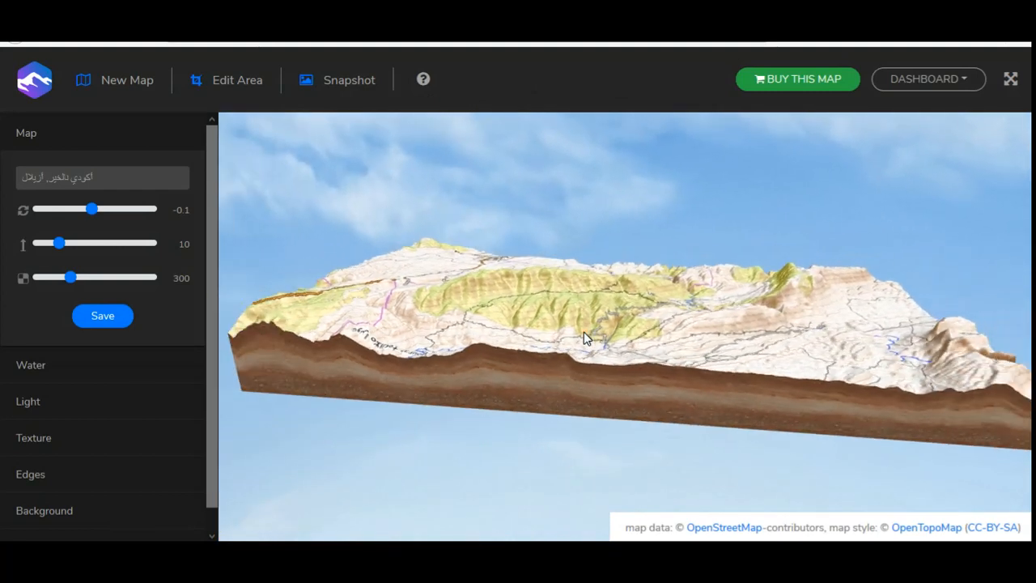
pyautogui.scroll(10, 714, 340)
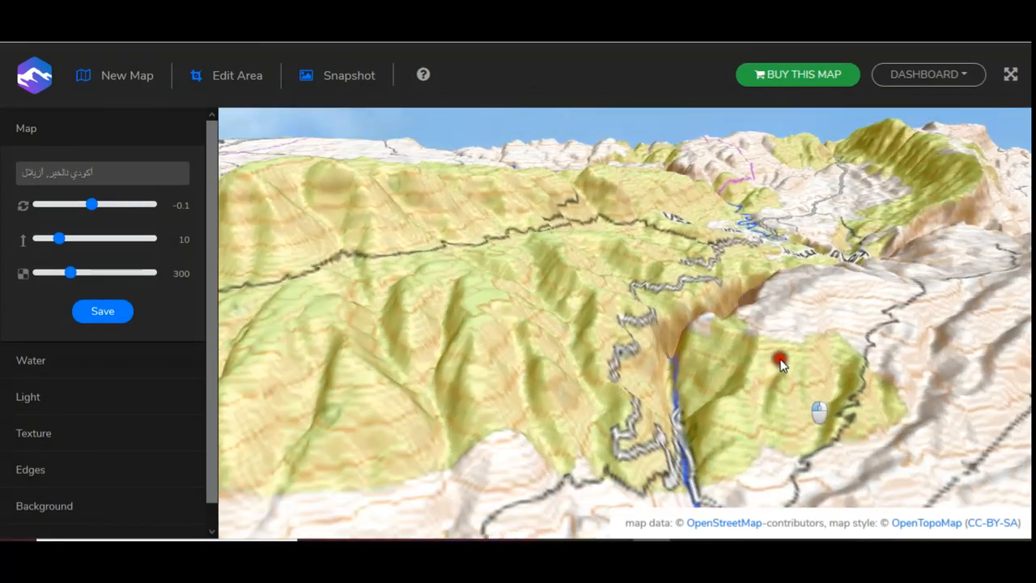
pyautogui.moveTo(780, 360)
pyautogui.mouseDown()
pyautogui.moveTo(774, 324)
pyautogui.moveTo(809, 365)
pyautogui.moveTo(843, 447)
pyautogui.moveTo(574, 400)
pyautogui.moveTo(635, 363)
pyautogui.mouseUp()
pyautogui.moveTo(584, 331)
pyautogui.mouseDown()
pyautogui.moveTo(569, 370)
pyautogui.moveTo(490, 412)
pyautogui.moveTo(632, 418)
pyautogui.moveTo(742, 402)
pyautogui.moveTo(775, 380)
pyautogui.moveTo(889, 402)
pyautogui.mouseUp()
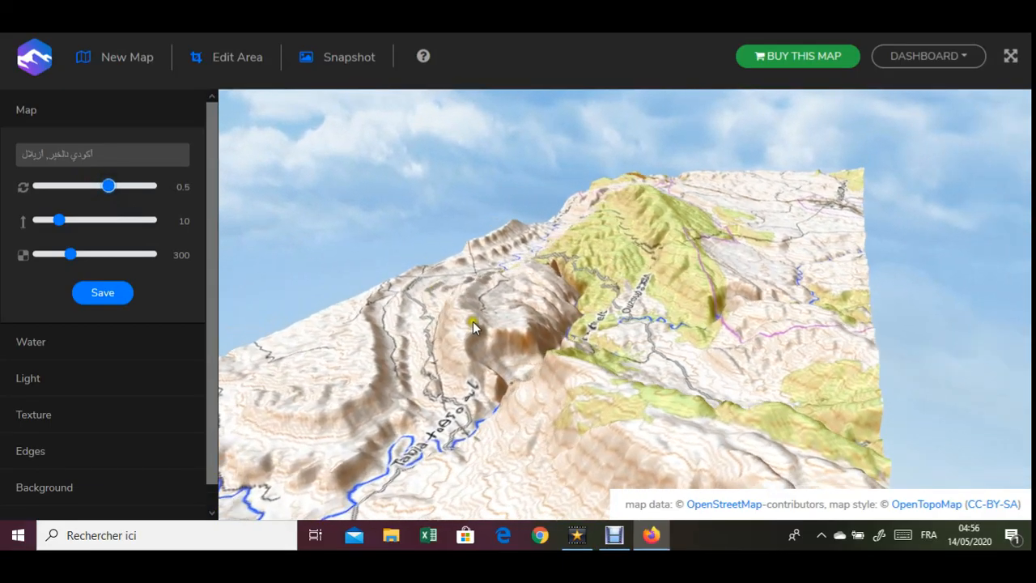
pyautogui.moveTo(474, 326); pyautogui.dragTo(652, 360)
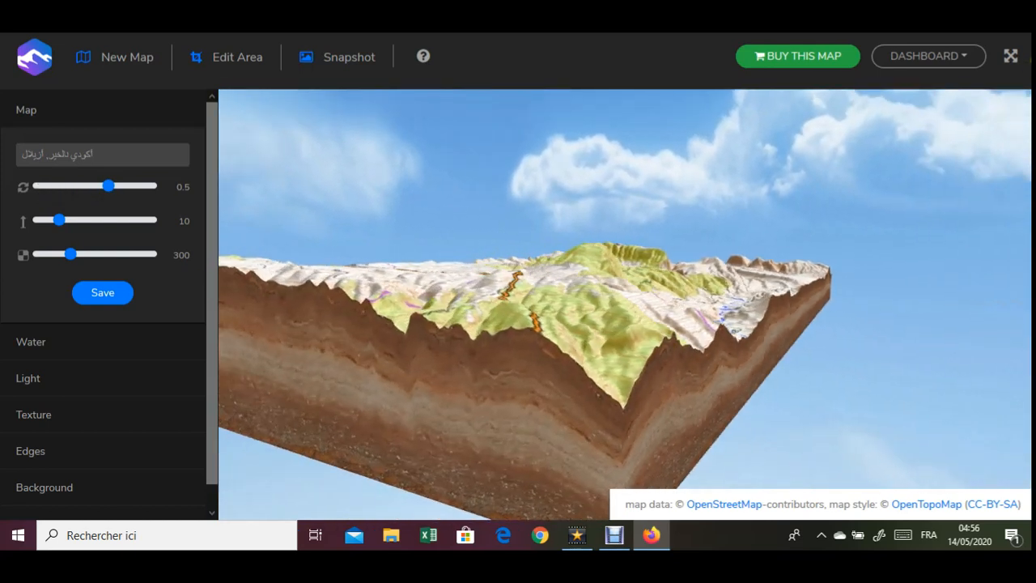
# - Show the 3D map in full screen, set the terrain height to 13 and the resolution to 450
pyautogui.click(1010, 55)
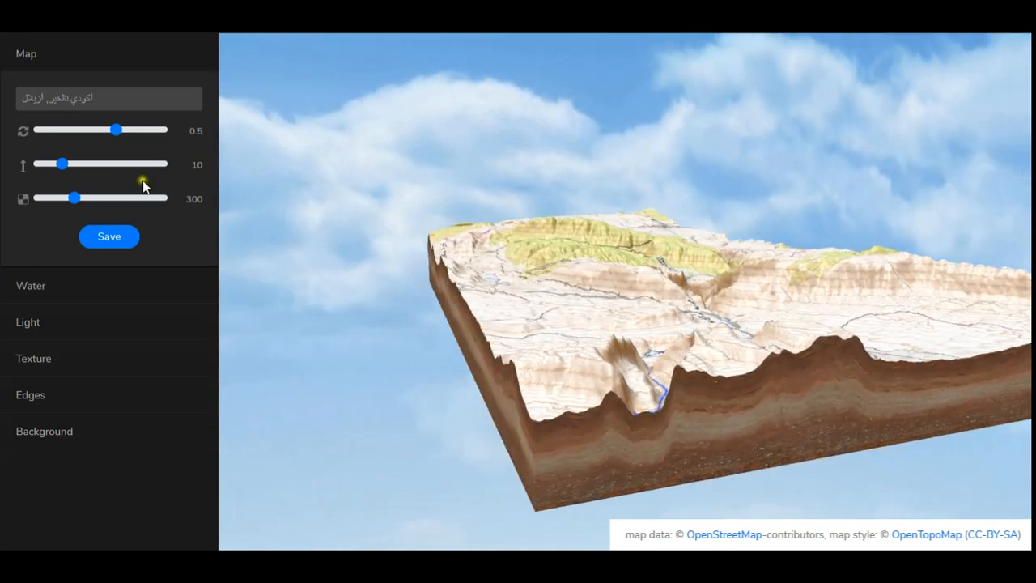
pyautogui.moveTo(61, 163); pyautogui.dragTo(100, 199)
pyautogui.click(463, 291)
pyautogui.moveTo(463, 291); pyautogui.dragTo(645, 322)
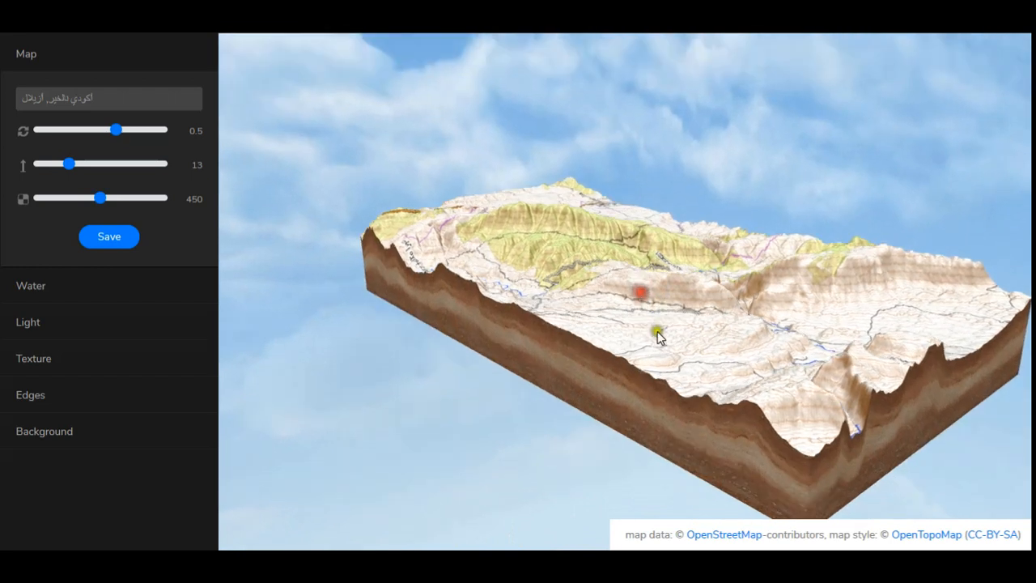
# - Examine the relief of the gorge and the river valley up close from different angles
pyautogui.scroll(6, 811, 362)
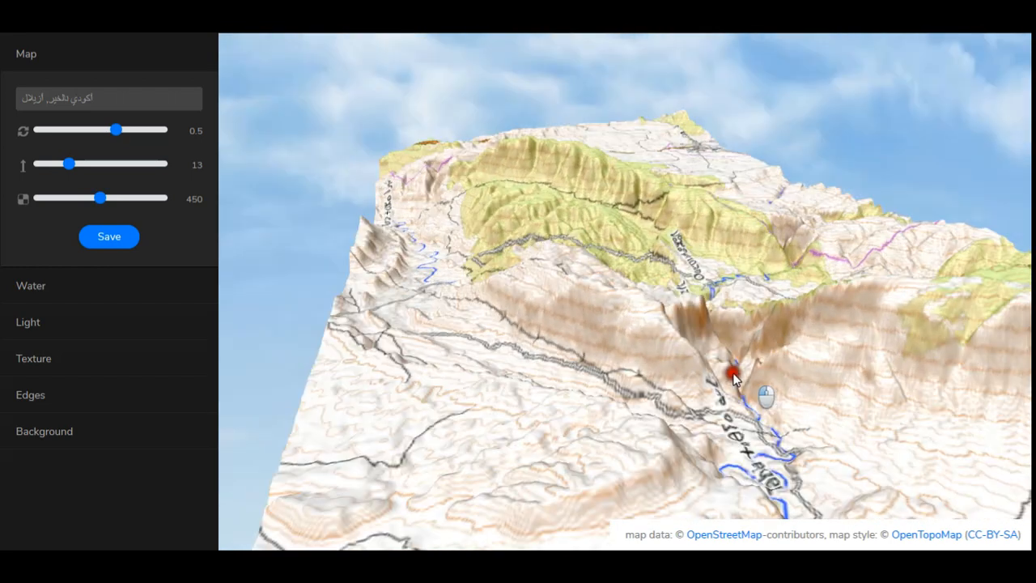
pyautogui.scroll(8, 728, 374)
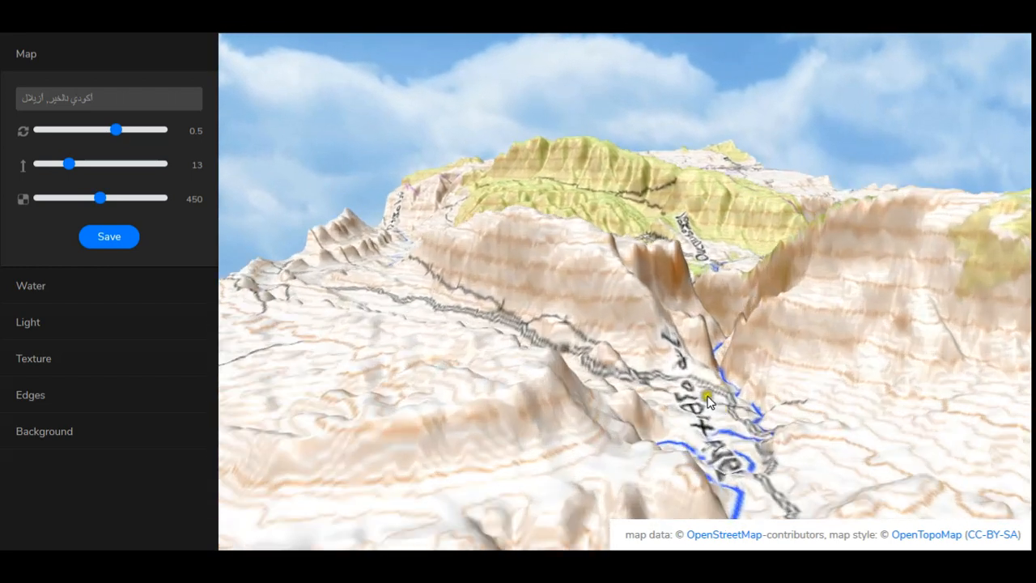
pyautogui.scroll(10, 749, 421)
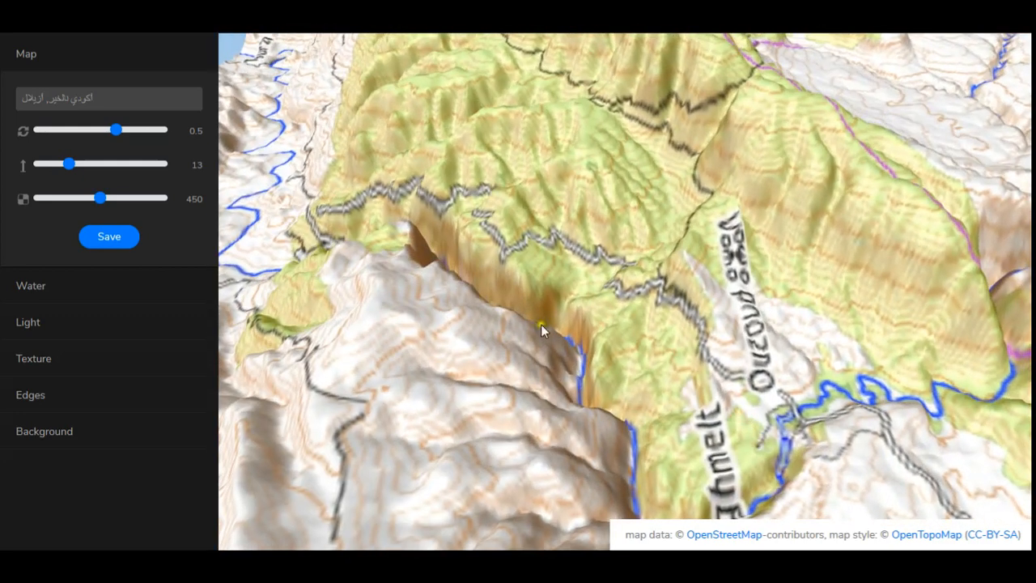
pyautogui.moveTo(540, 324); pyautogui.dragTo(668, 458)
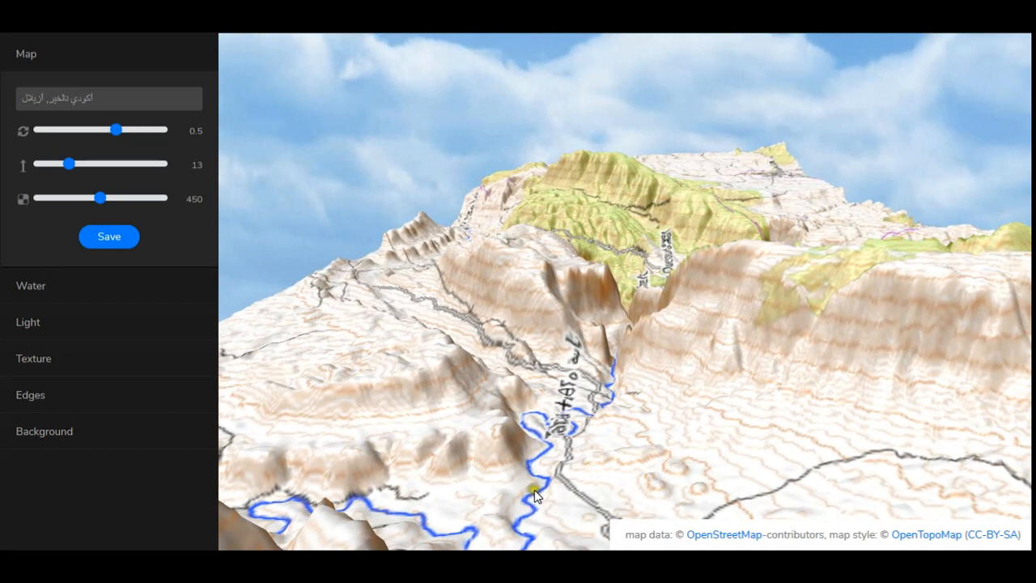
pyautogui.moveTo(626, 296); pyautogui.dragTo(510, 258)
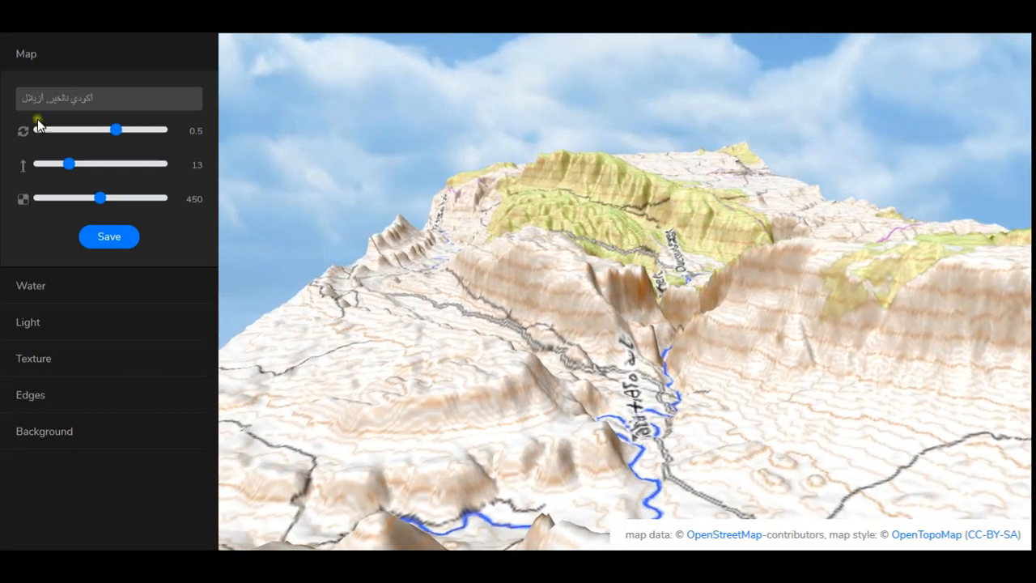
# - Raise the water level of the 3D map to 6.3
pyautogui.click(17, 296)
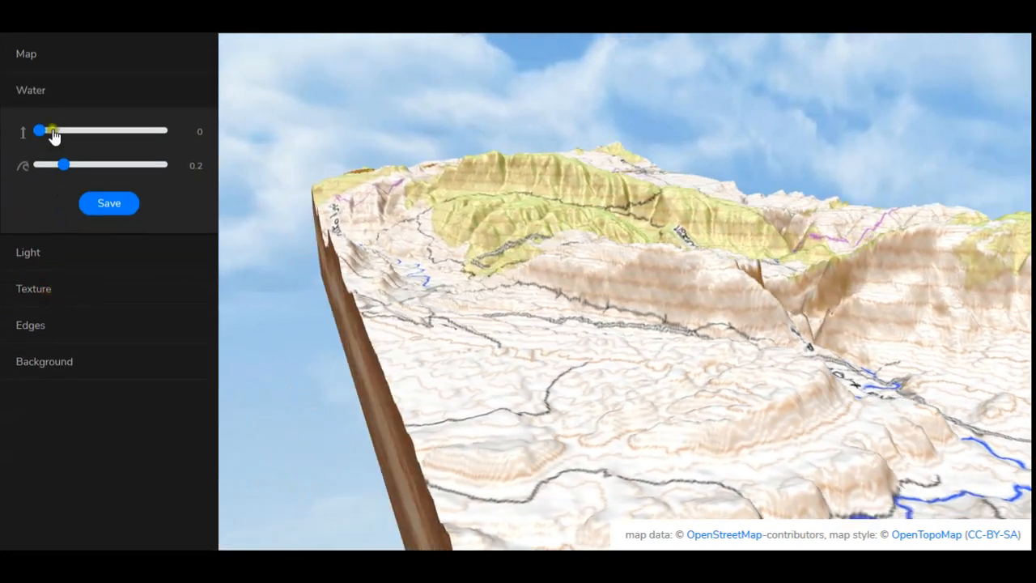
pyautogui.click(52, 132)
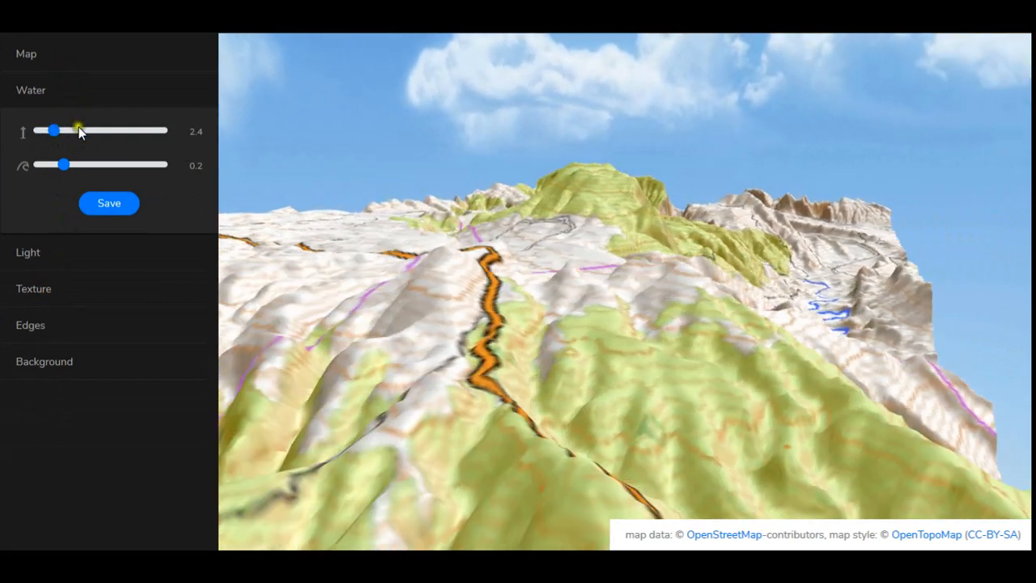
pyautogui.click(78, 129)
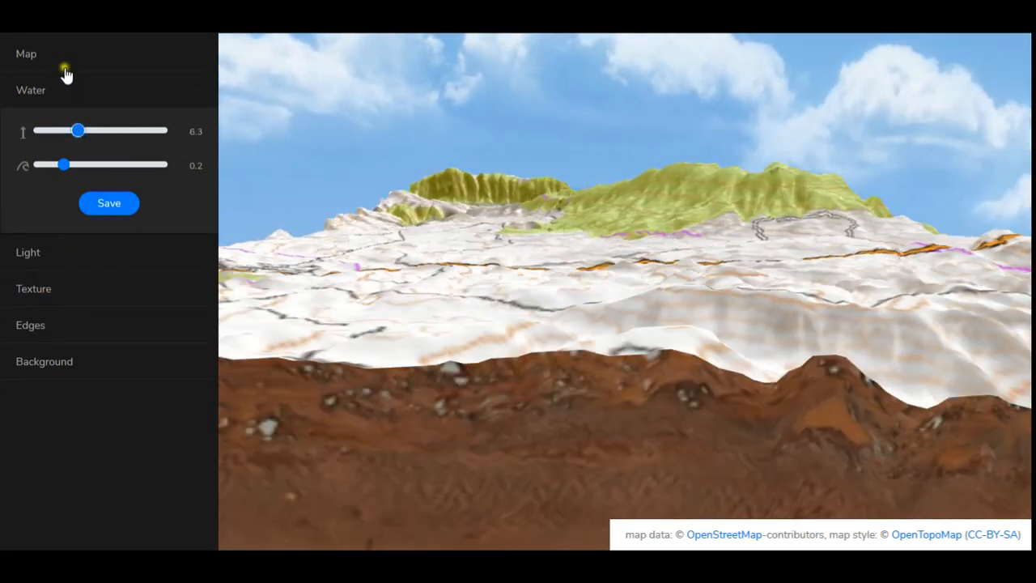
# - Set the map's rotation speed to 0 with the flooded valley in front of the green mountain
pyautogui.click(68, 59)
pyautogui.click(91, 130)
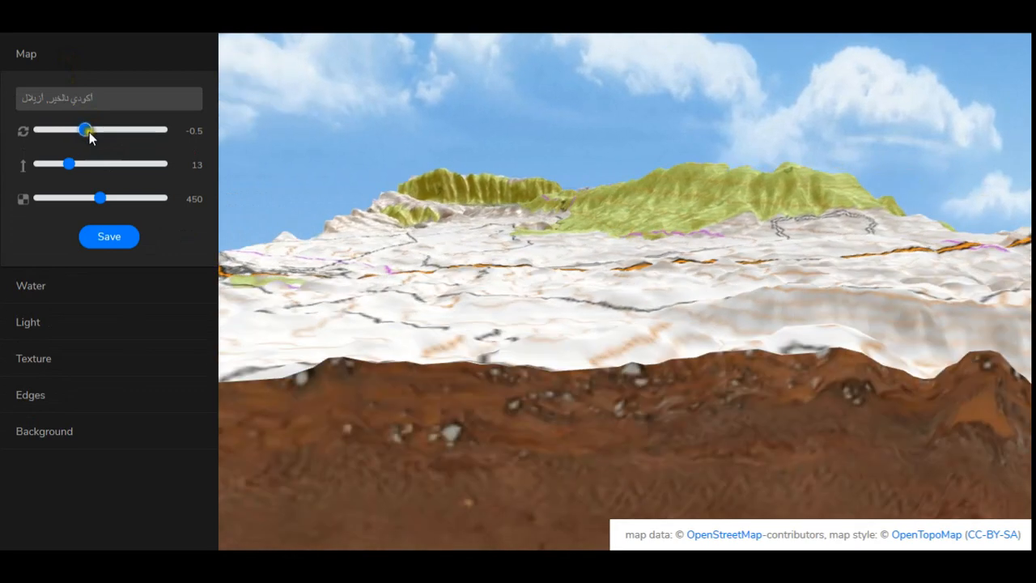
pyautogui.click(90, 132)
pyautogui.click(80, 131)
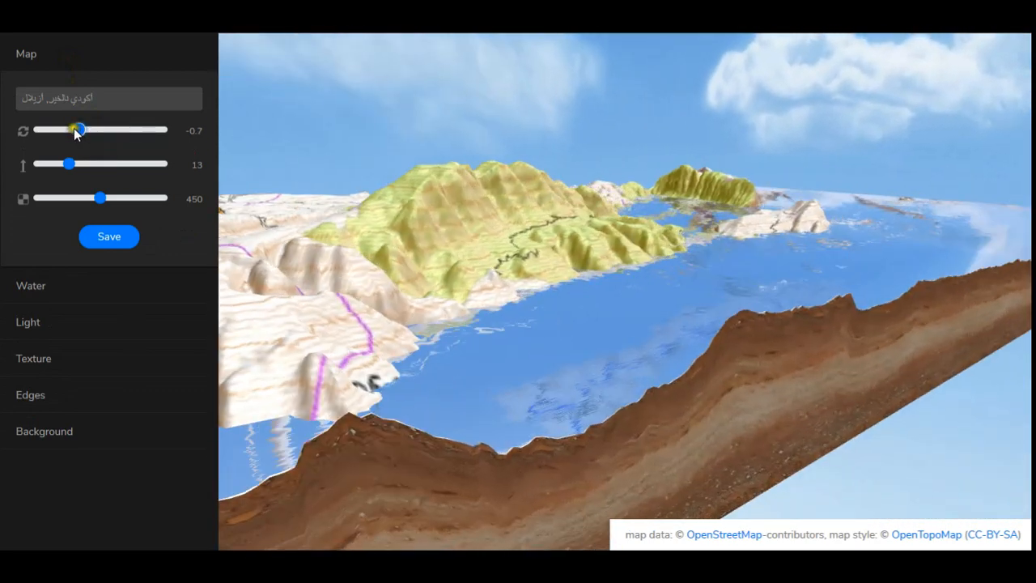
pyautogui.click(73, 130)
pyautogui.click(90, 130)
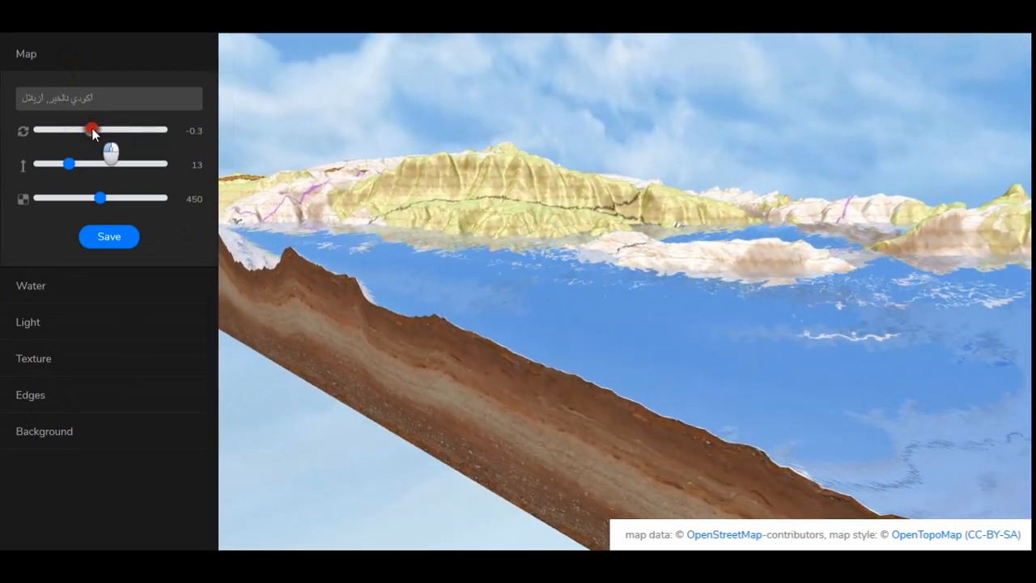
pyautogui.moveTo(92, 129); pyautogui.dragTo(101, 129)
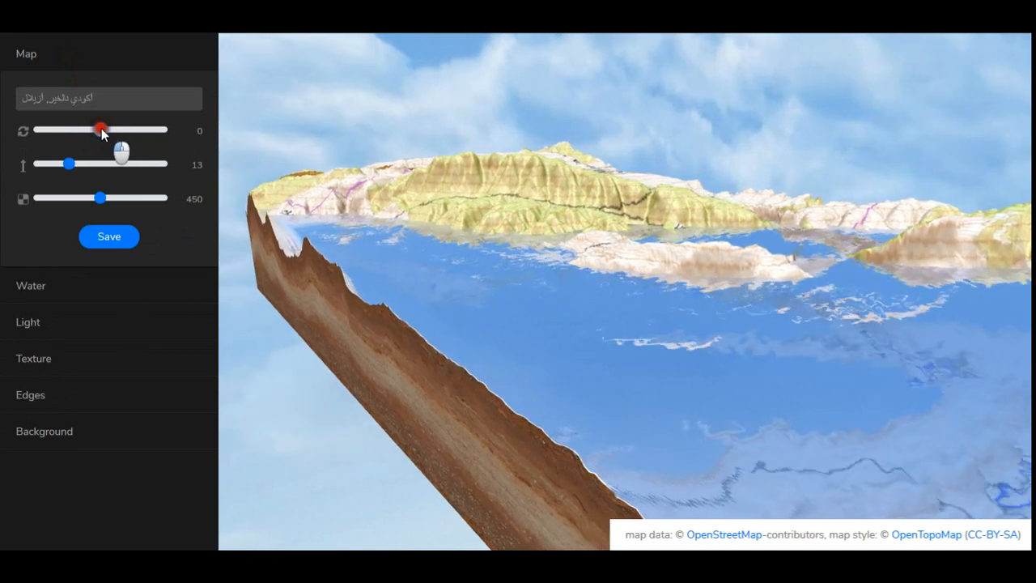
# - Set the water waves to 0 and lower the water level to below 3.6
pyautogui.moveTo(910, 398); pyautogui.dragTo(936, 410)
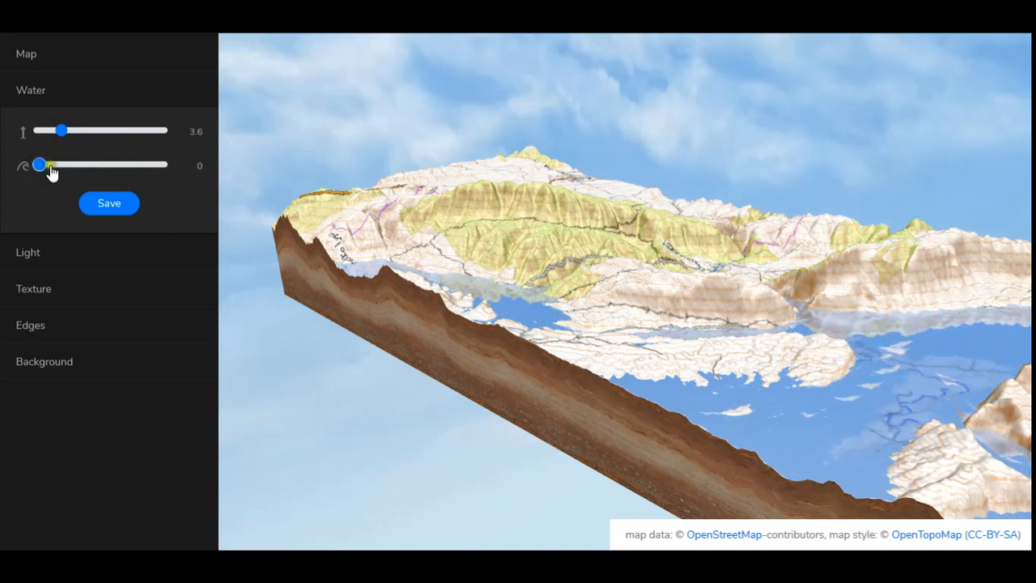
pyautogui.moveTo(431, 308)
pyautogui.mouseDown()
pyautogui.moveTo(507, 366)
pyautogui.moveTo(459, 380)
pyautogui.moveTo(462, 365)
pyautogui.moveTo(483, 369)
pyautogui.mouseUp()
pyautogui.moveTo(59, 134)
pyautogui.mouseDown()
pyautogui.moveTo(86, 136)
pyautogui.moveTo(40, 136)
pyautogui.moveTo(148, 144)
pyautogui.moveTo(34, 154)
pyautogui.moveTo(51, 150)
pyautogui.mouseUp()
pyautogui.moveTo(369, 376); pyautogui.dragTo(428, 387)
# - Set the light intensity to 1.19 and its direction to X 0.1, Y 0.3 and Z 0.6, and save the light settings
pyautogui.moveTo(647, 483)
pyautogui.mouseDown()
pyautogui.moveTo(653, 504)
pyautogui.moveTo(735, 336)
pyautogui.moveTo(746, 395)
pyautogui.moveTo(705, 330)
pyautogui.moveTo(709, 308)
pyautogui.mouseUp()
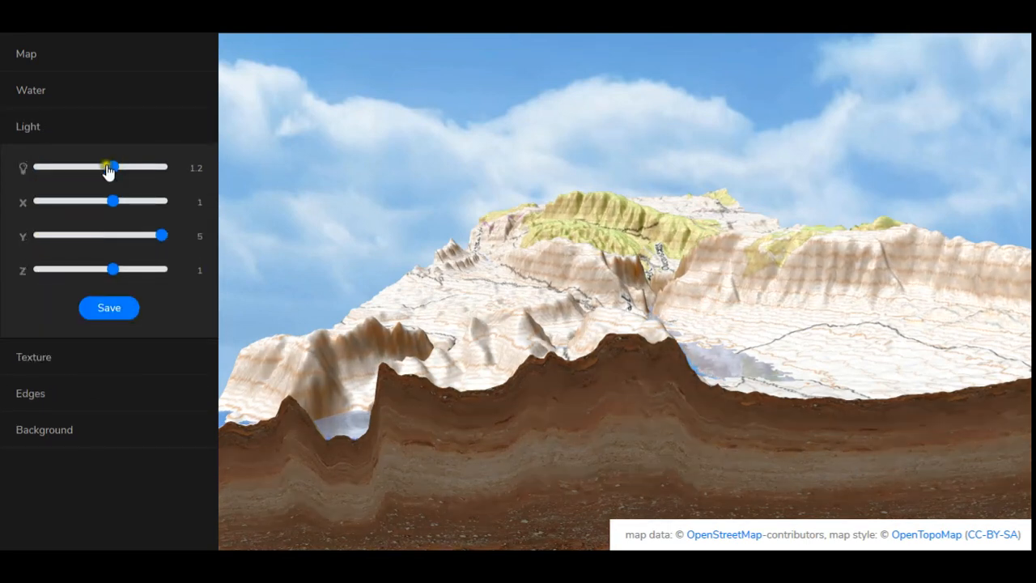
pyautogui.moveTo(104, 171)
pyautogui.mouseDown()
pyautogui.moveTo(85, 170)
pyautogui.moveTo(113, 178)
pyautogui.moveTo(104, 208)
pyautogui.mouseUp()
pyautogui.moveTo(159, 241)
pyautogui.mouseDown()
pyautogui.moveTo(86, 242)
pyautogui.moveTo(105, 241)
pyautogui.mouseUp()
pyautogui.moveTo(696, 417)
pyautogui.mouseDown()
pyautogui.moveTo(544, 421)
pyautogui.moveTo(531, 442)
pyautogui.moveTo(435, 438)
pyautogui.moveTo(430, 419)
pyautogui.moveTo(444, 436)
pyautogui.mouseUp()
pyautogui.moveTo(107, 277)
pyautogui.mouseDown()
pyautogui.moveTo(78, 275)
pyautogui.moveTo(111, 270)
pyautogui.mouseUp()
pyautogui.click(106, 310)
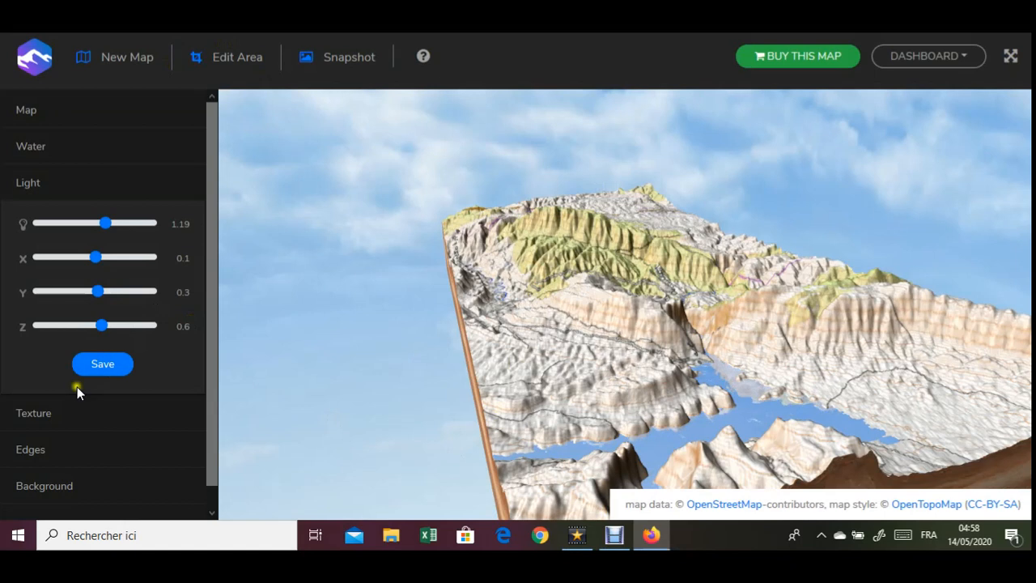
pyautogui.scroll(-1, 91, 421)
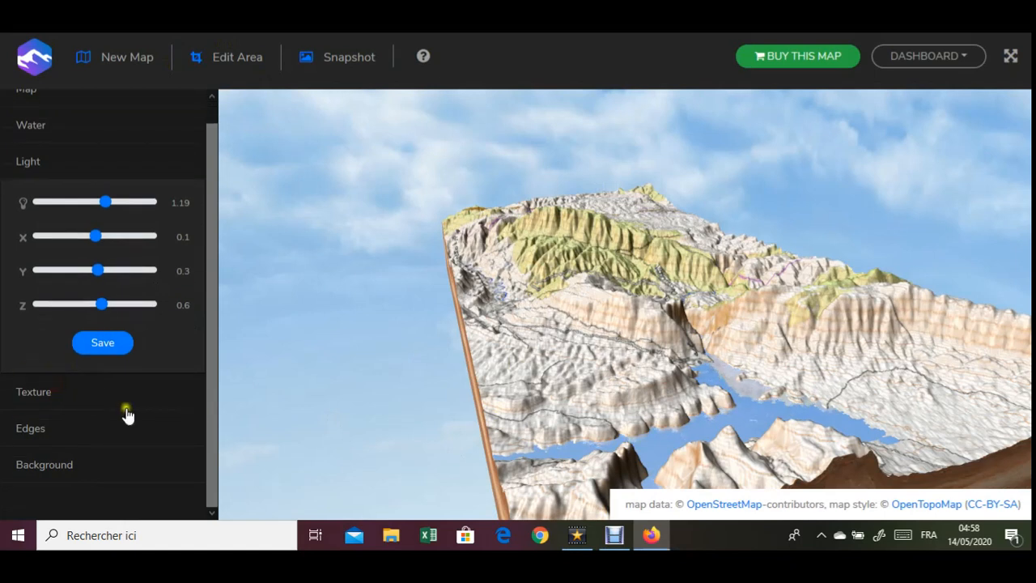
# - Try several soil textures on the map's edges and apply the layered one with brown, blue and ochre bands
pyautogui.click(82, 392)
pyautogui.scroll(-2, 92, 412)
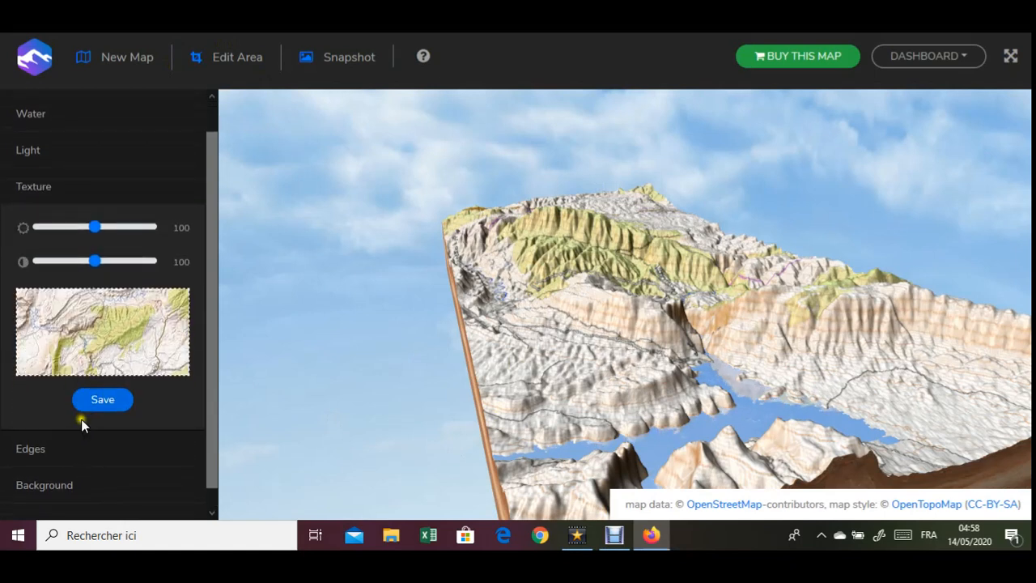
pyautogui.click(55, 425)
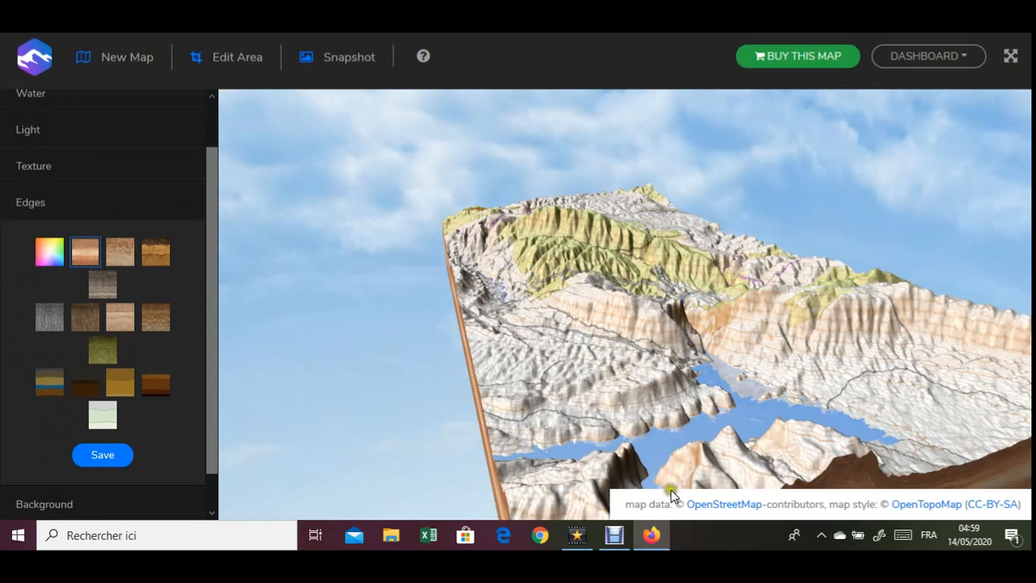
pyautogui.moveTo(754, 373); pyautogui.dragTo(782, 312)
pyautogui.scroll(5, 627, 376)
pyautogui.moveTo(630, 404); pyautogui.dragTo(628, 365)
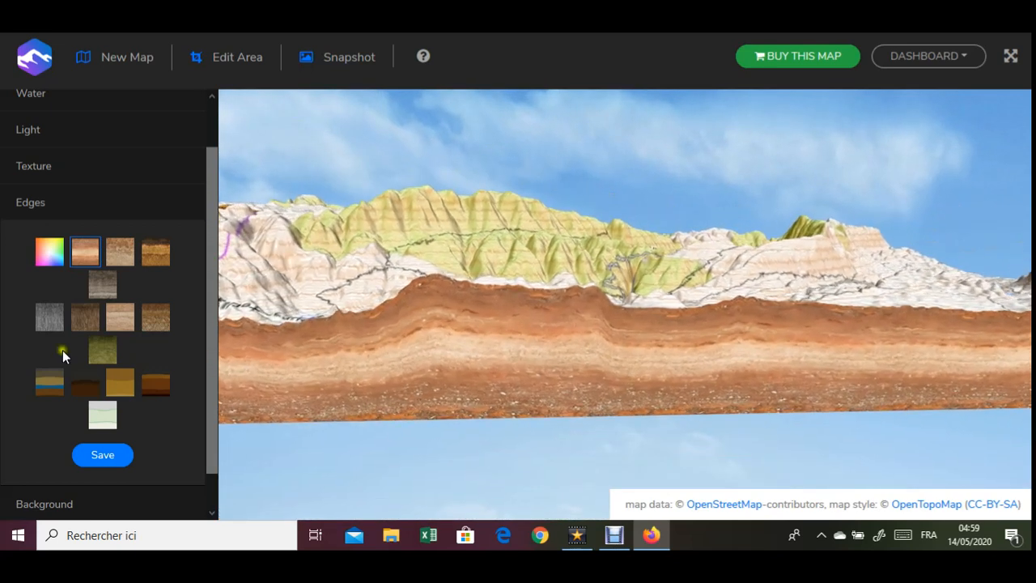
pyautogui.click(121, 253)
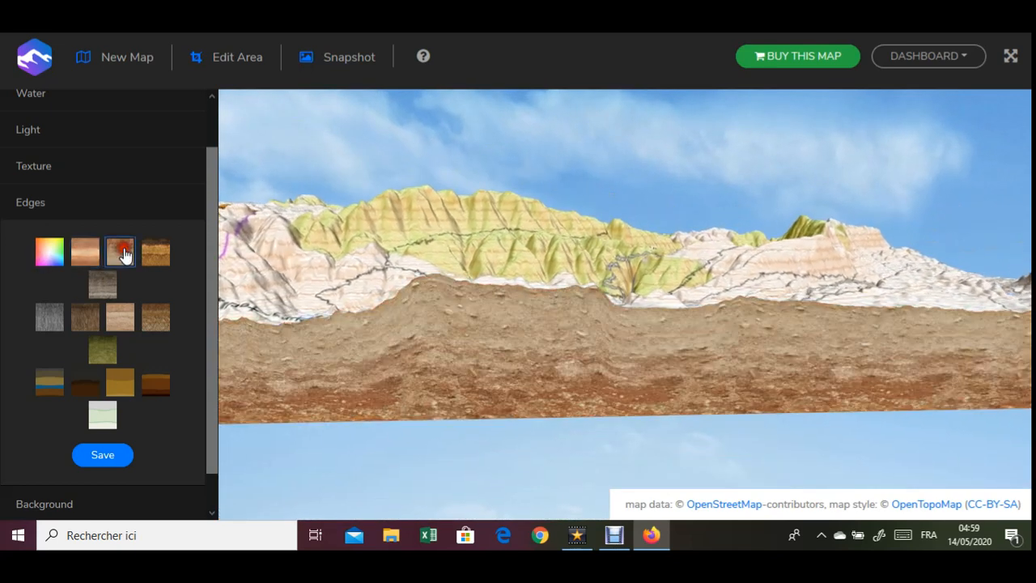
pyautogui.click(150, 254)
pyautogui.click(77, 320)
pyautogui.click(117, 387)
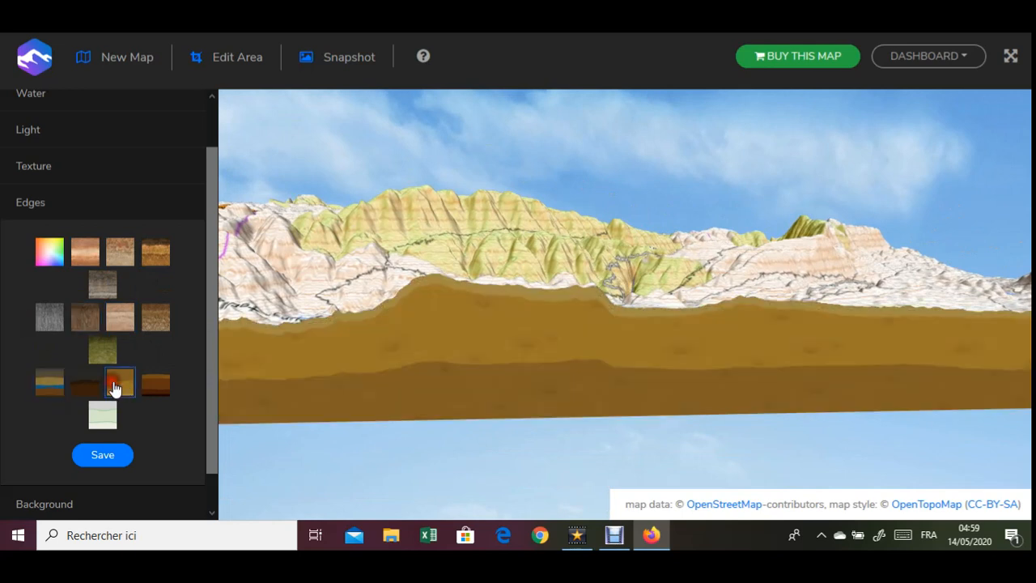
pyautogui.click(57, 383)
pyautogui.scroll(-1, 95, 453)
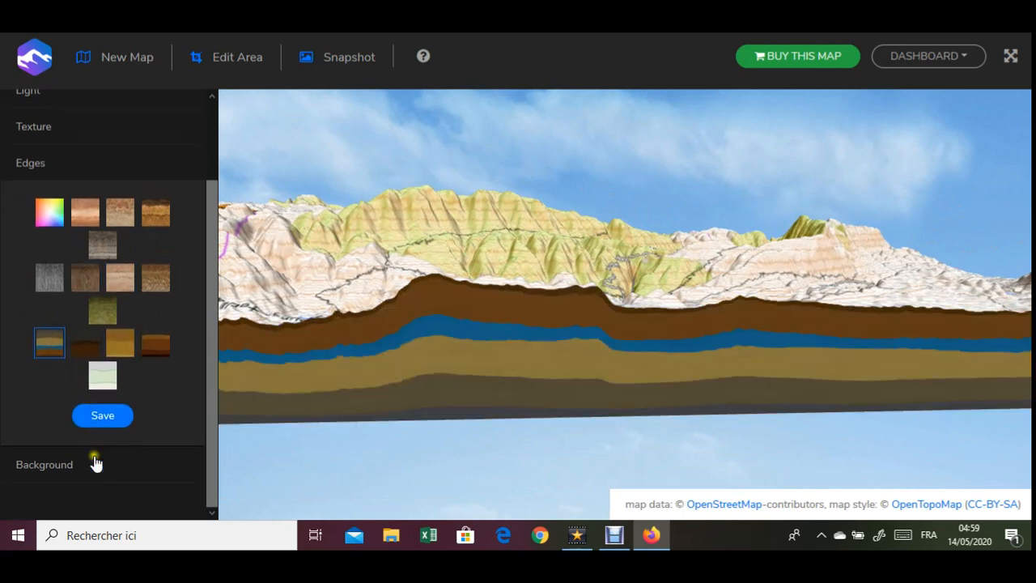
# - Try the dusk, starry night and pink cloud backgrounds behind the map and return to the blue cloudy sky
pyautogui.click(74, 463)
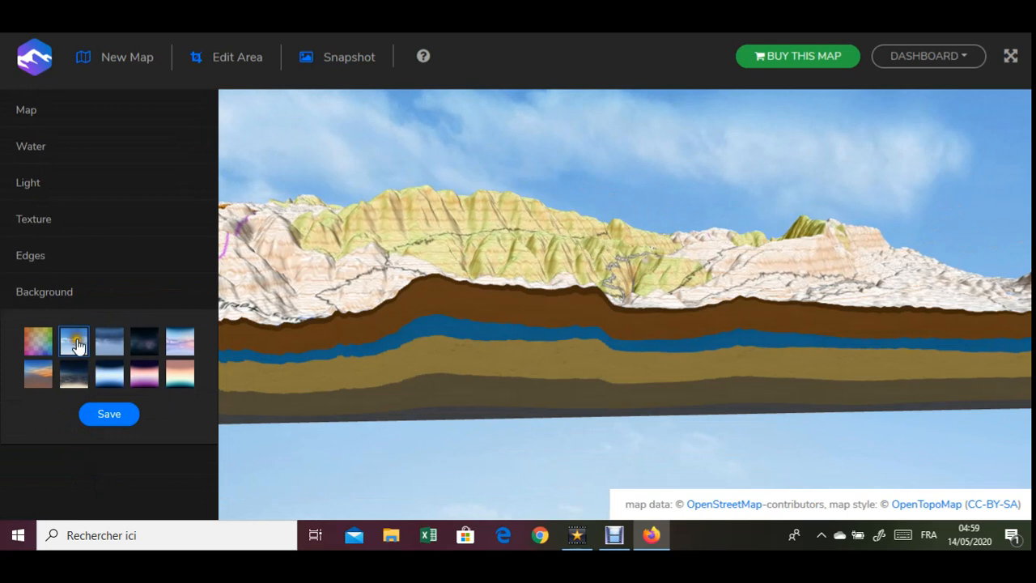
pyautogui.click(116, 346)
pyautogui.click(140, 349)
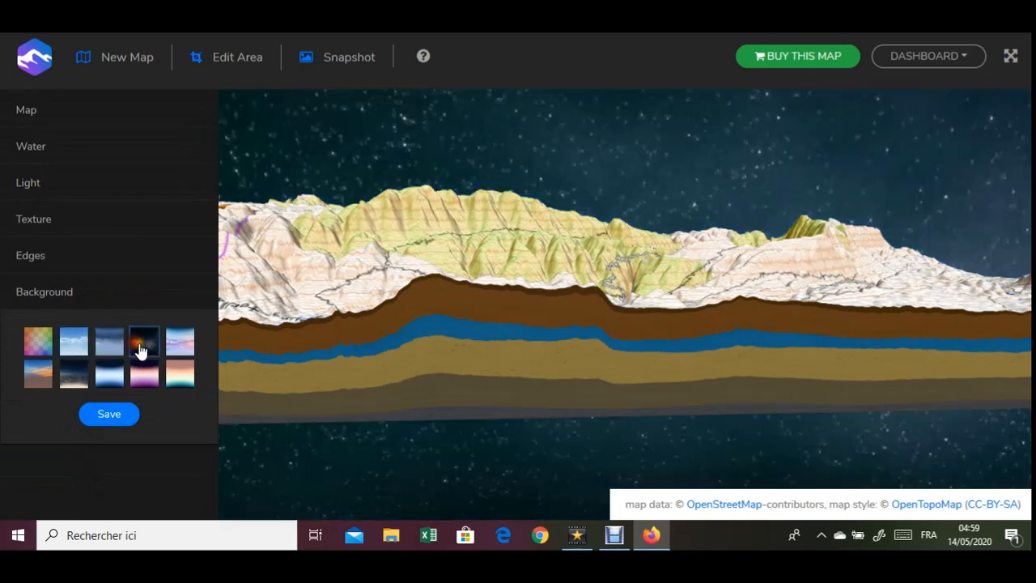
pyautogui.click(180, 348)
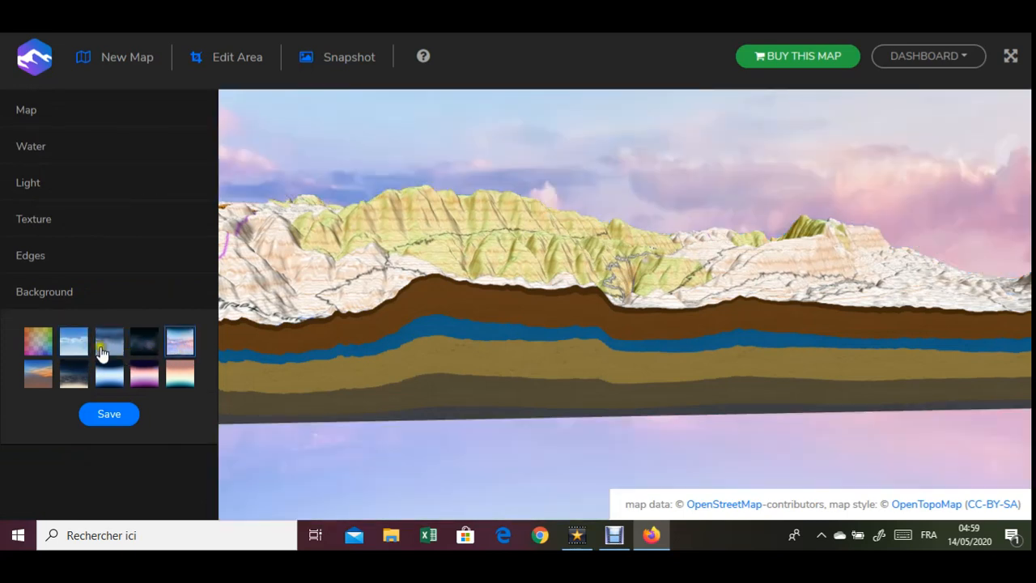
pyautogui.click(36, 346)
pyautogui.scroll(-5, 437, 359)
pyautogui.moveTo(541, 359); pyautogui.dragTo(404, 349)
pyautogui.click(87, 346)
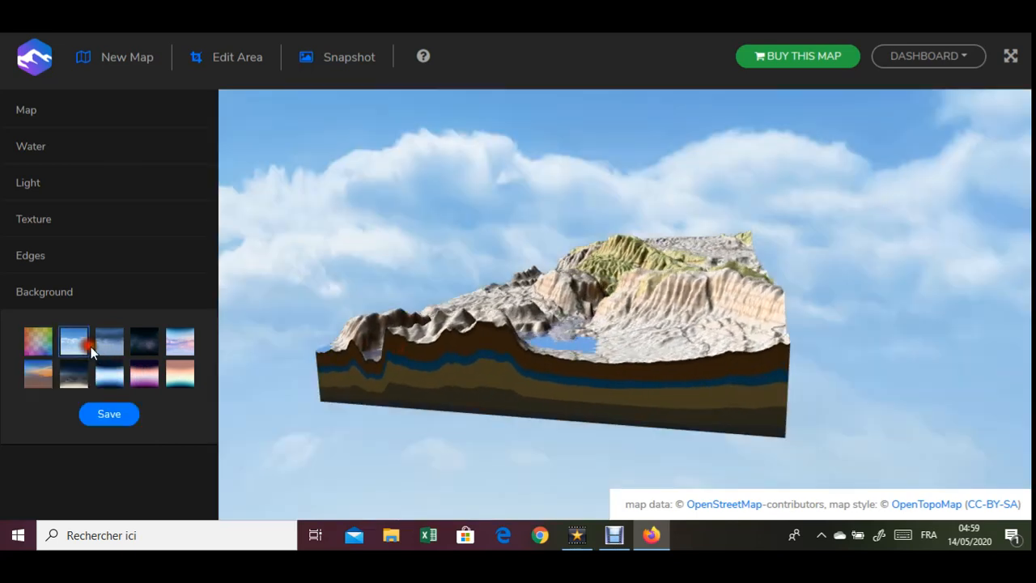
# - Try the blue gradient, pink gradient and starry night backgrounds and restore the blue sky with clouds
pyautogui.click(111, 377)
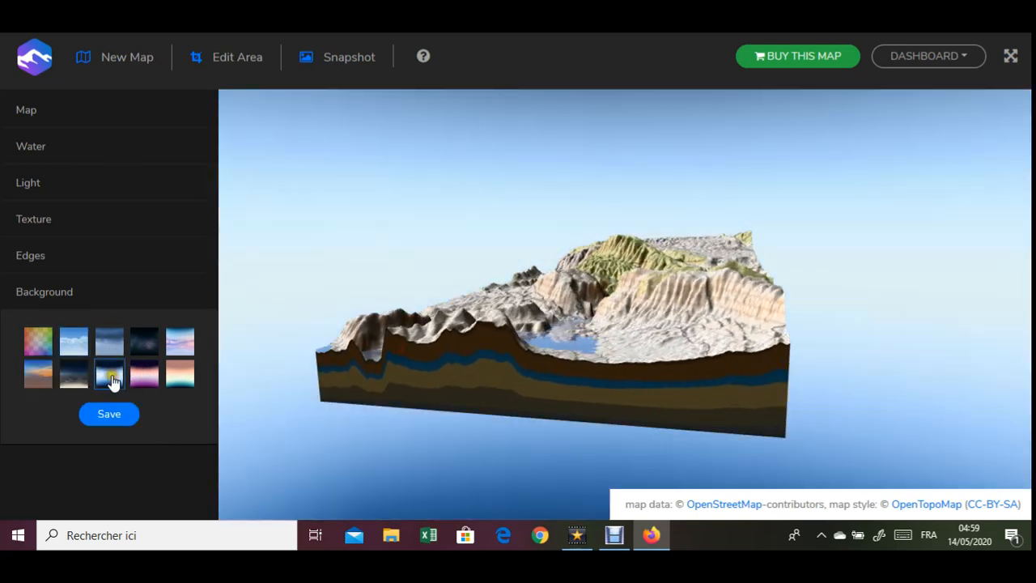
pyautogui.click(143, 379)
pyautogui.click(148, 340)
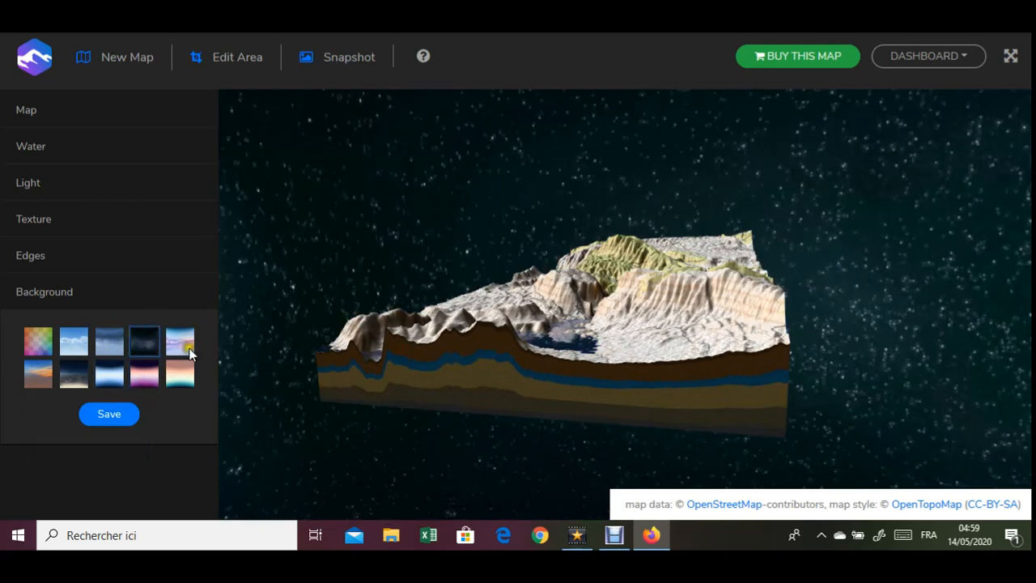
pyautogui.moveTo(586, 417); pyautogui.dragTo(243, 360)
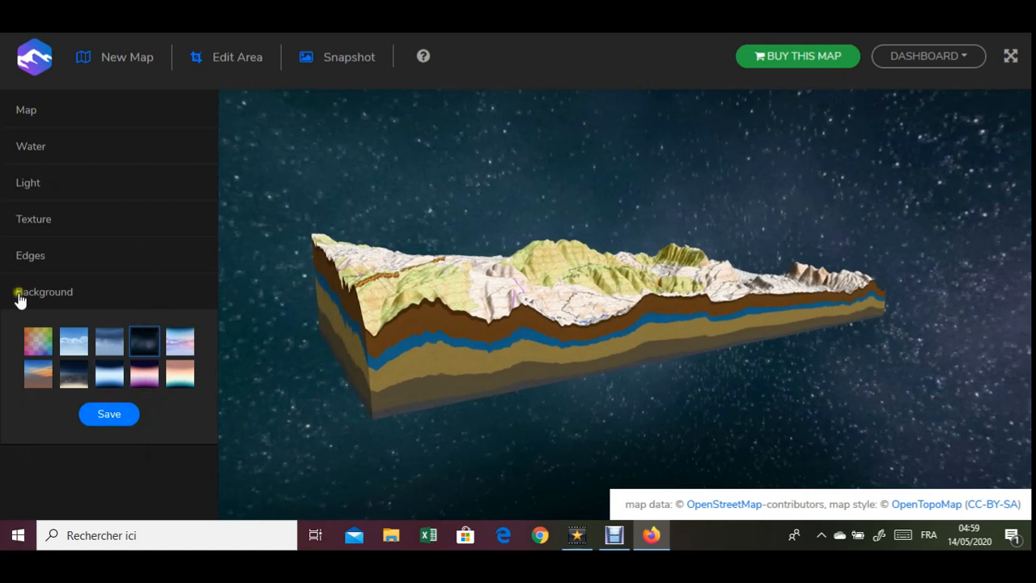
pyautogui.click(74, 347)
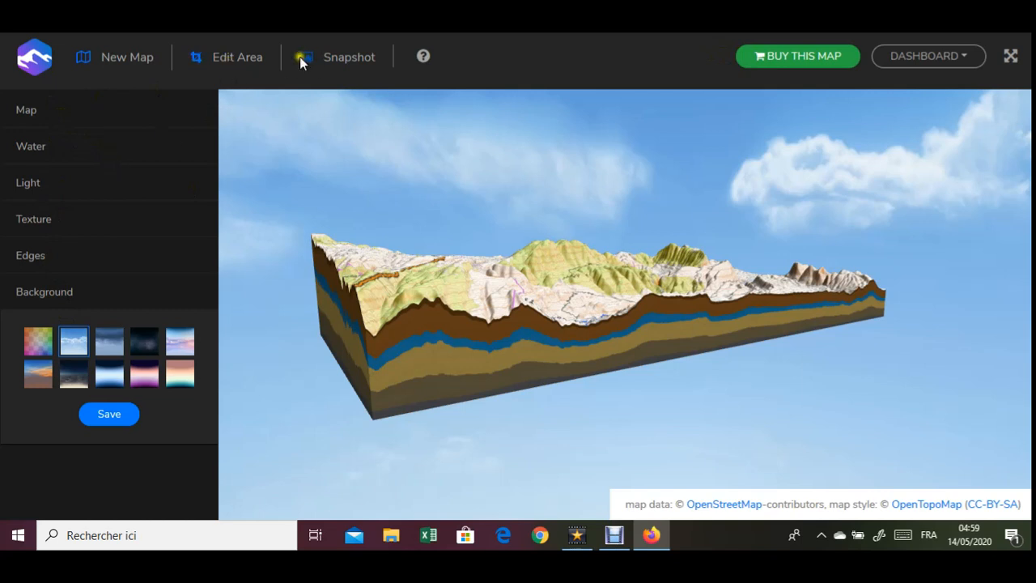
# - Show the map in full screen and set its rotation speed to 0.7
pyautogui.click(29, 113)
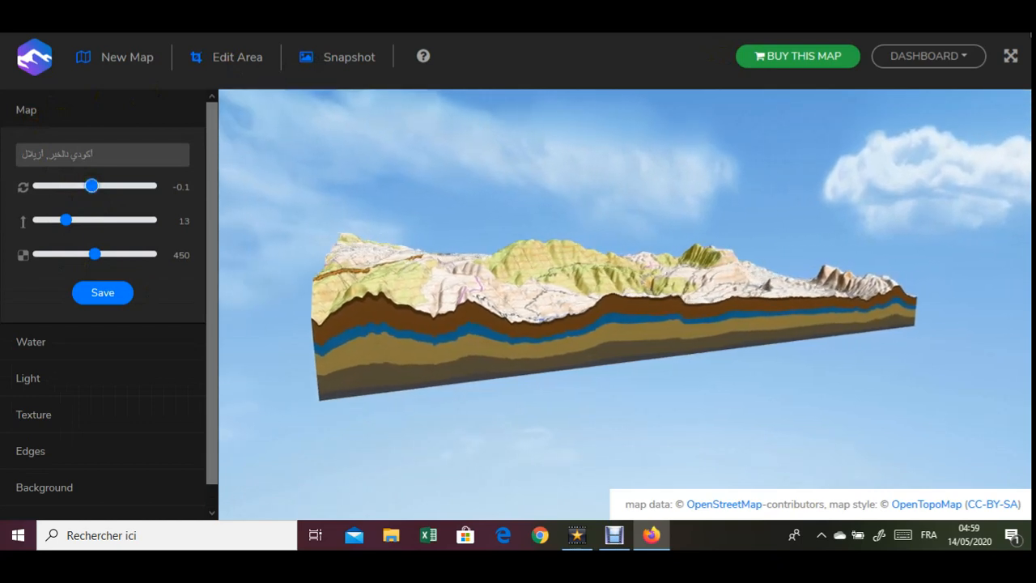
pyautogui.click(1010, 58)
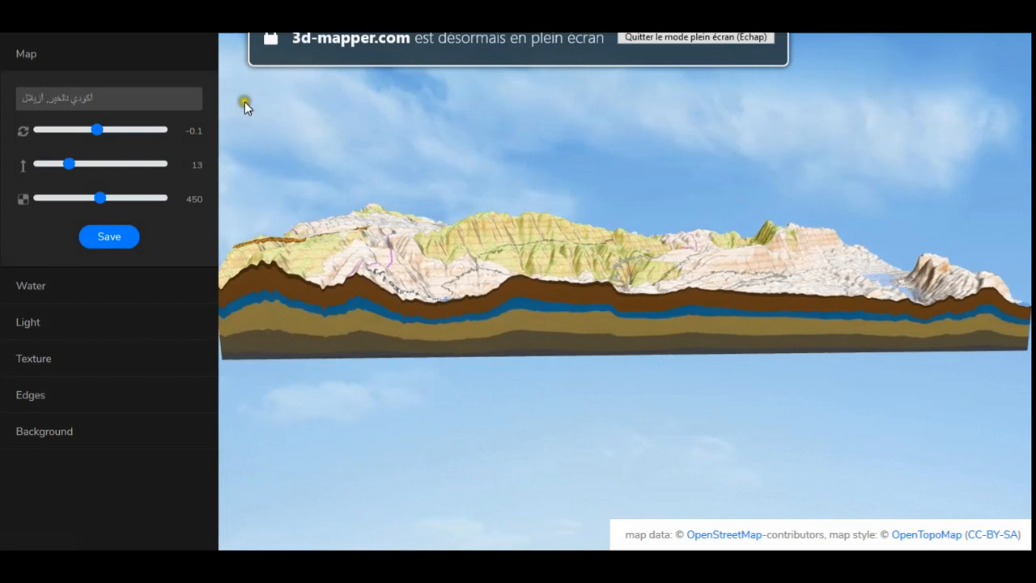
pyautogui.moveTo(97, 129); pyautogui.dragTo(122, 129)
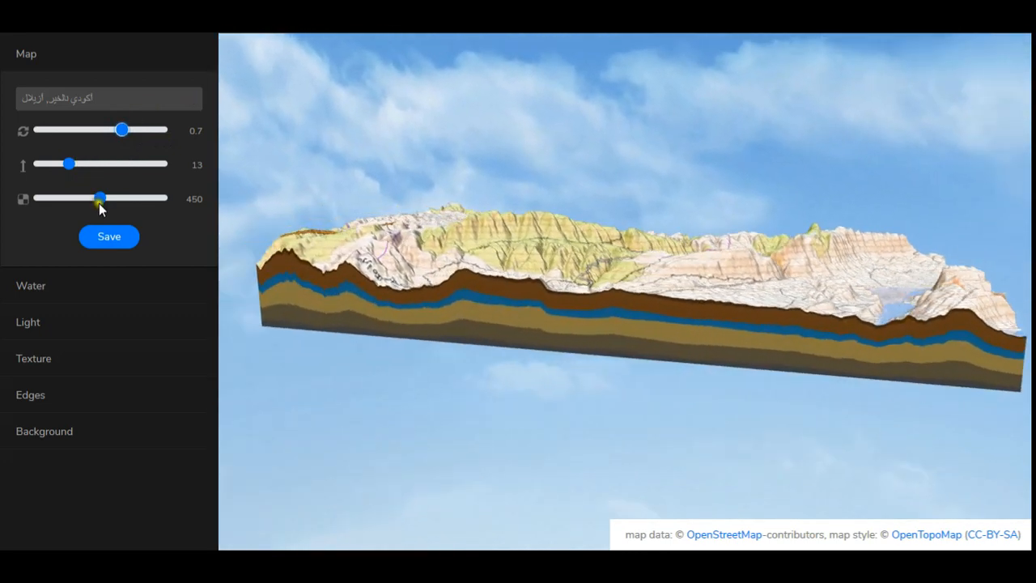
# - Try a map resolution of 550 with terrain height 23 before settling on resolution 400 and height 18
pyautogui.moveTo(103, 202)
pyautogui.mouseDown()
pyautogui.moveTo(140, 200)
pyautogui.moveTo(86, 201)
pyautogui.moveTo(117, 199)
pyautogui.mouseUp()
pyautogui.moveTo(67, 168); pyautogui.dragTo(94, 165)
pyautogui.click(488, 300)
pyautogui.moveTo(488, 299)
pyautogui.mouseDown()
pyautogui.moveTo(550, 300)
pyautogui.moveTo(627, 326)
pyautogui.moveTo(753, 326)
pyautogui.moveTo(766, 300)
pyautogui.mouseUp()
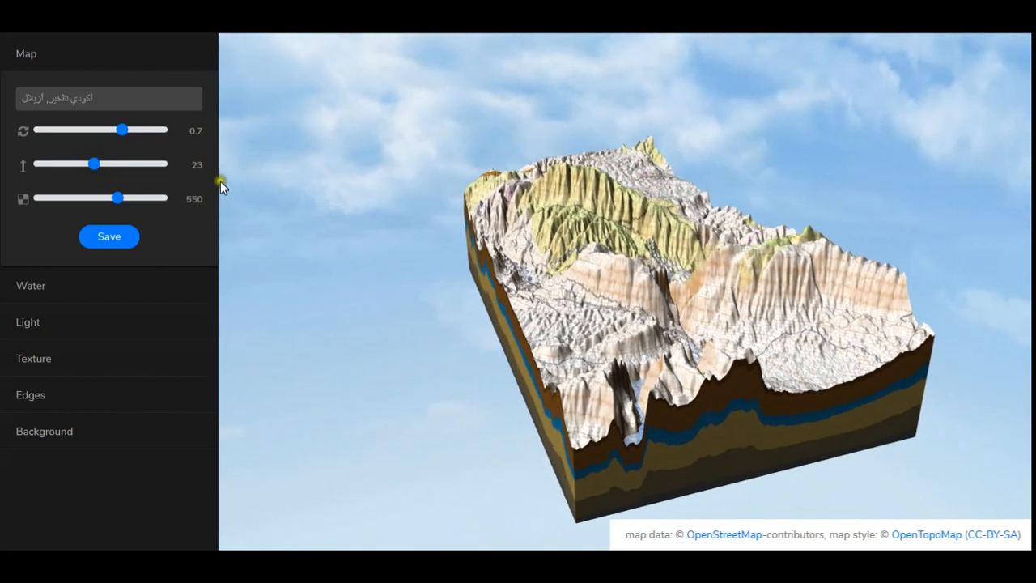
pyautogui.moveTo(105, 202); pyautogui.dragTo(78, 165)
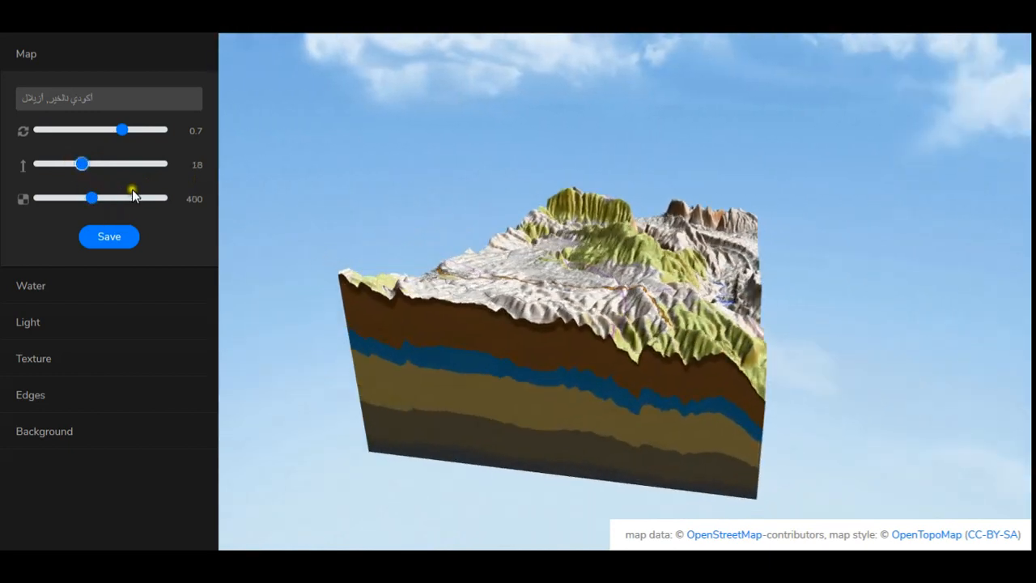